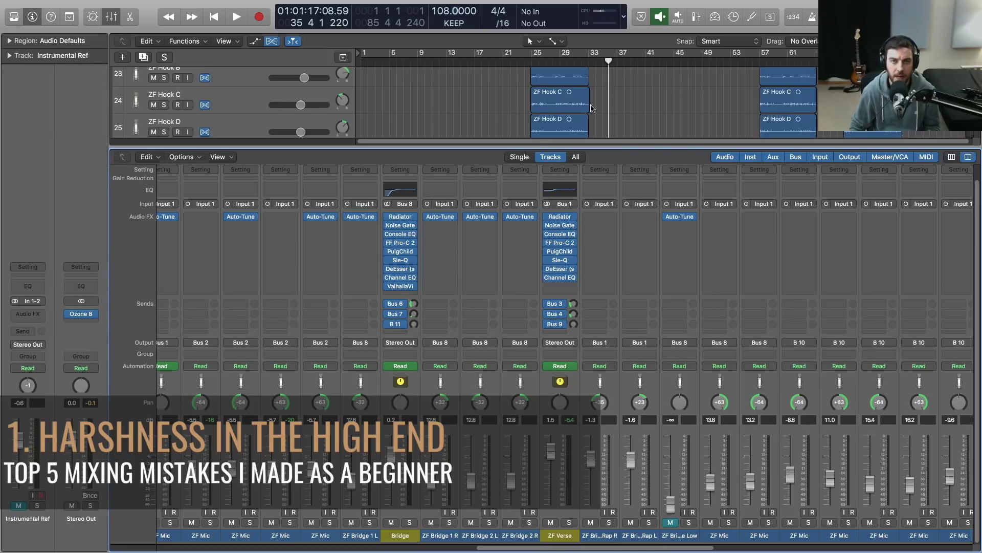
- Inspect the Sie-Q equalizer settings on the ZF Verse channel and close the plug-in window
scroll(464, 253, "right", 3)
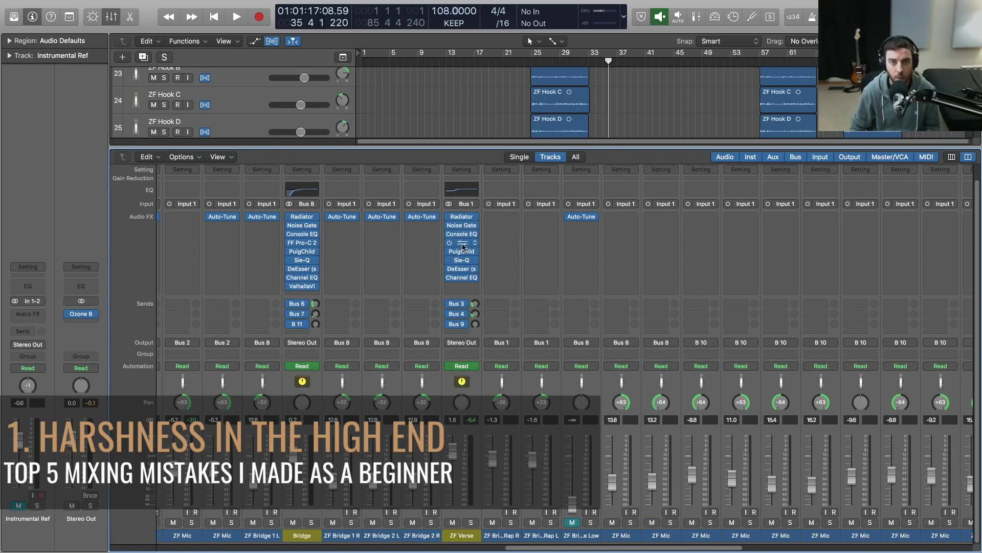
left_click(462, 262)
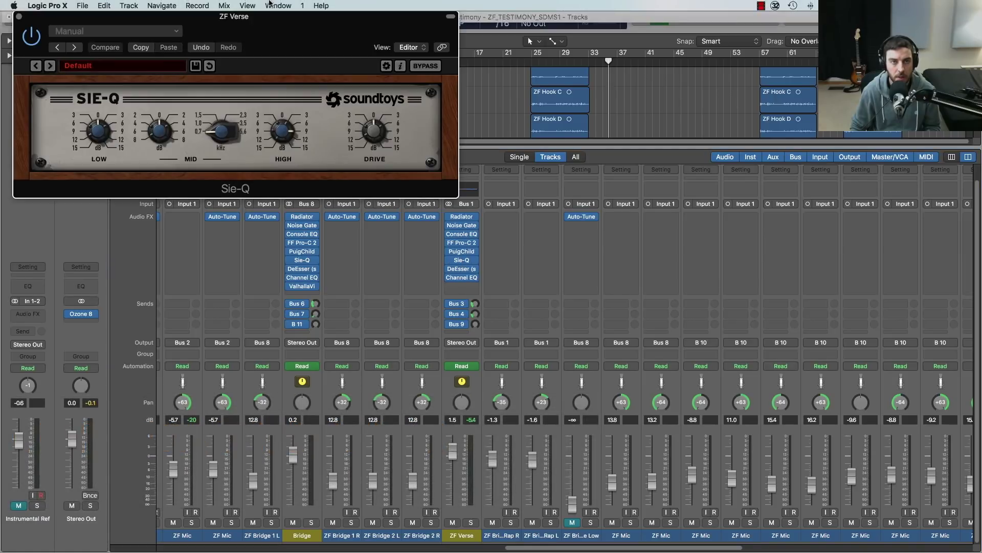
left_click_drag(263, 29, 453, 131)
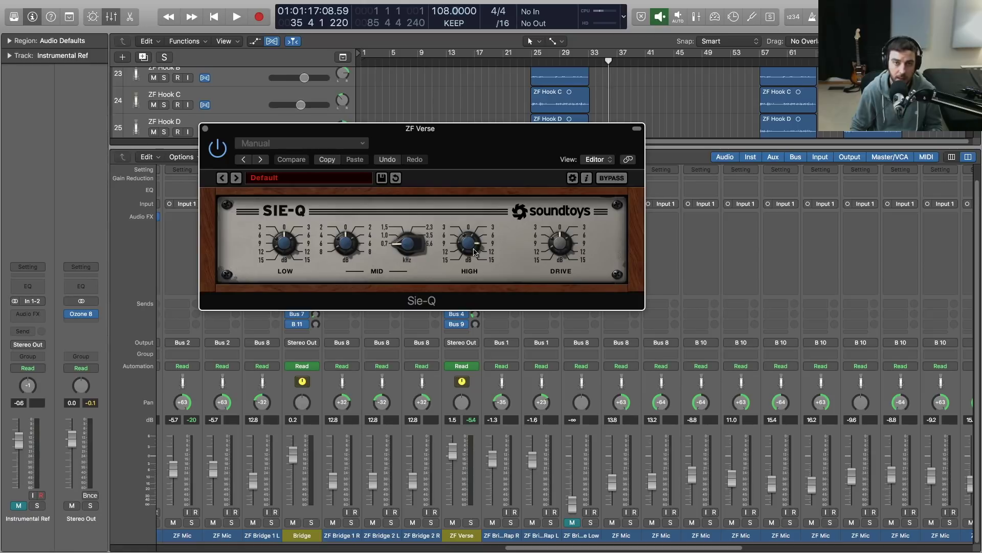
left_click(206, 129)
- Open the DeEsser on the ZF Verse channel and bypass it
left_click(462, 268)
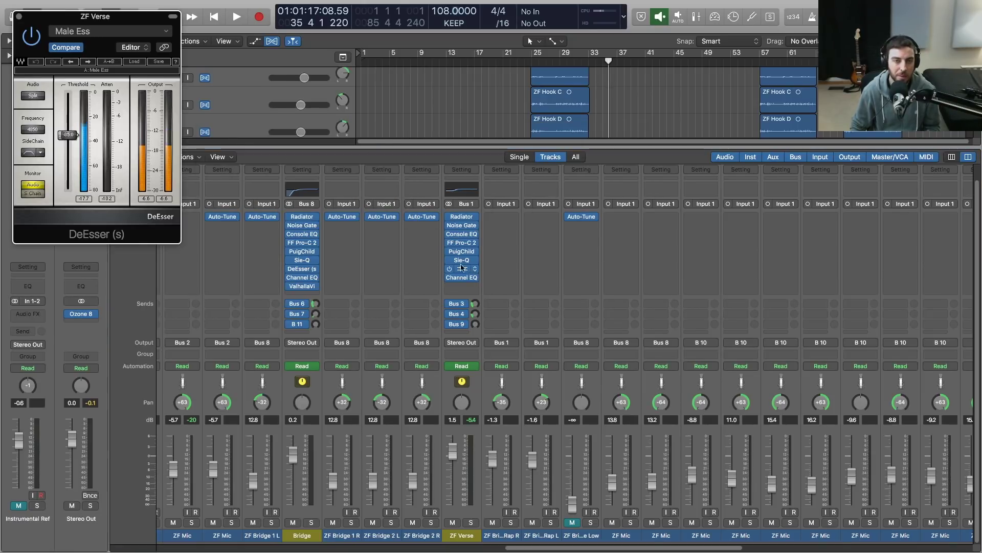
left_click_drag(101, 22, 602, 148)
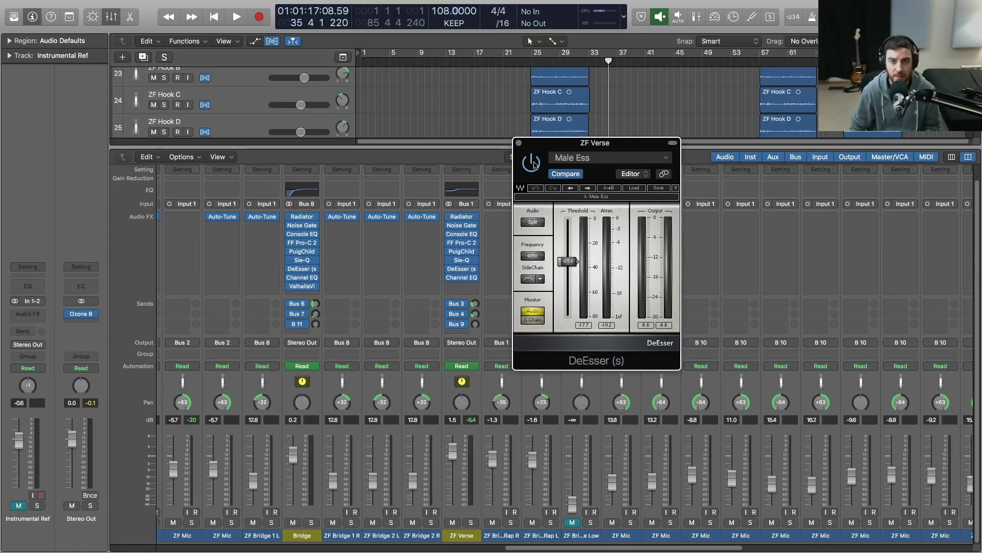
left_click(533, 167)
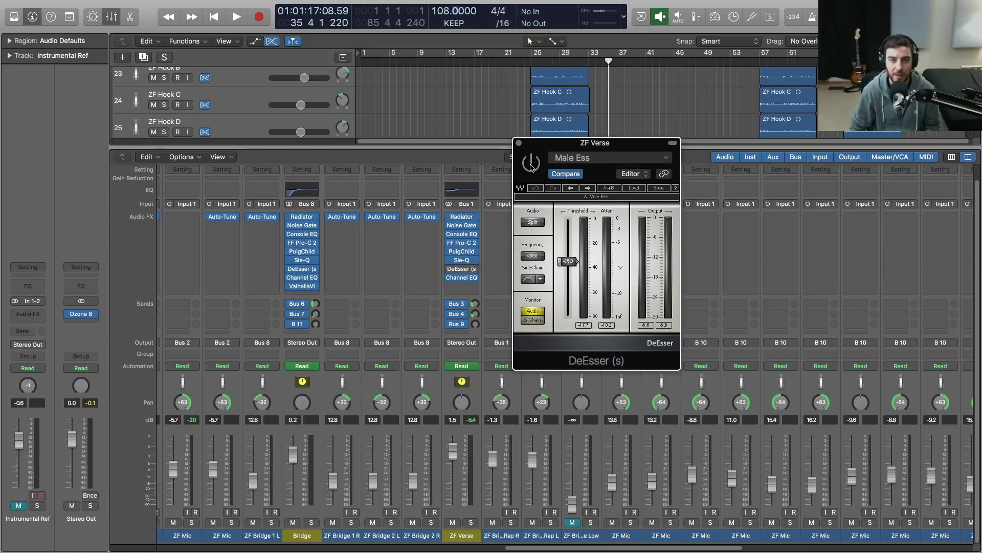
- Open the Radiator on the ZF Verse channel, arrange the plug-in windows side by side and bypass the Radiator
left_click(466, 218)
left_click_drag(285, 28, 319, 176)
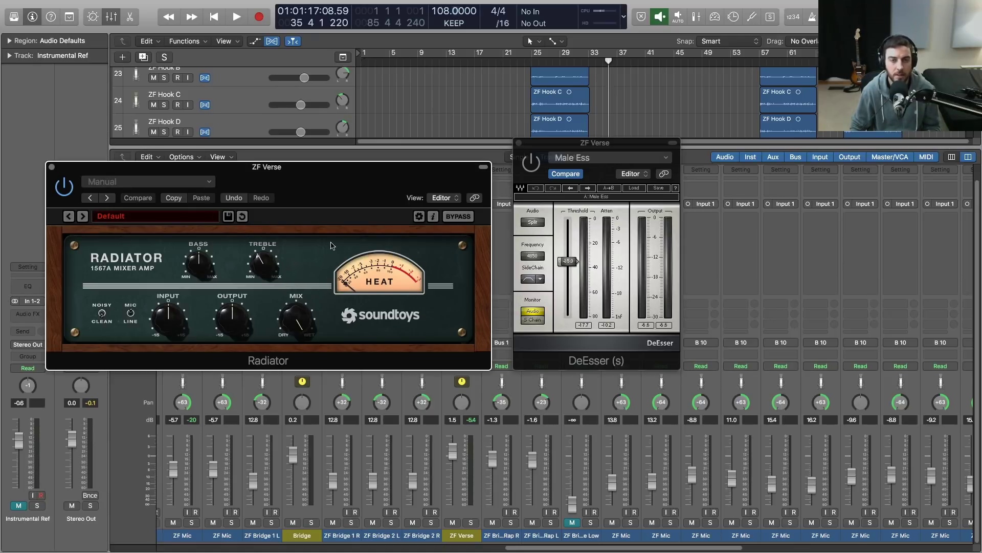
left_click_drag(550, 153, 684, 175)
left_click_drag(619, 548, 593, 549)
mouse_move(543, 253)
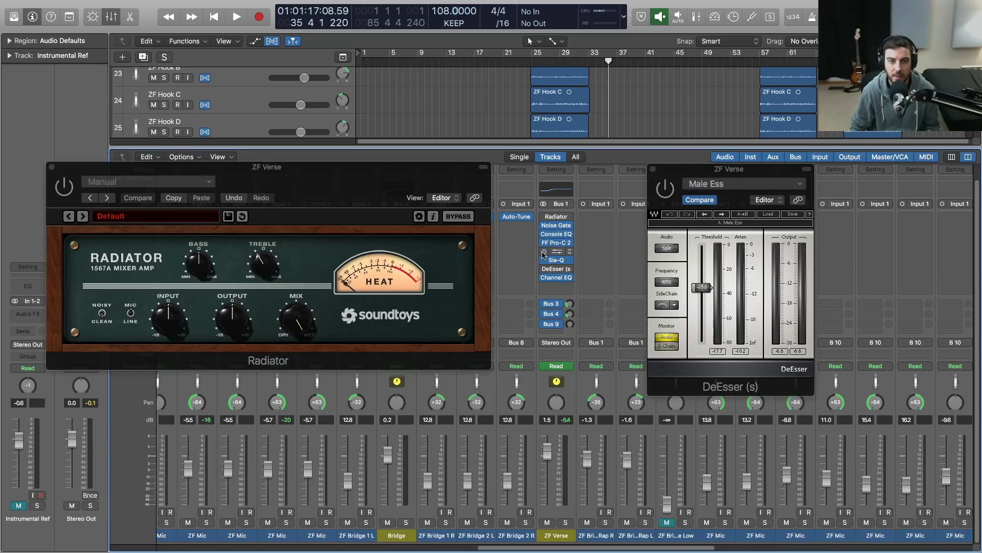
- Bypass the PuigChild compressor on ZF Verse and play a stretch of the verse without the three effects
left_click(551, 250)
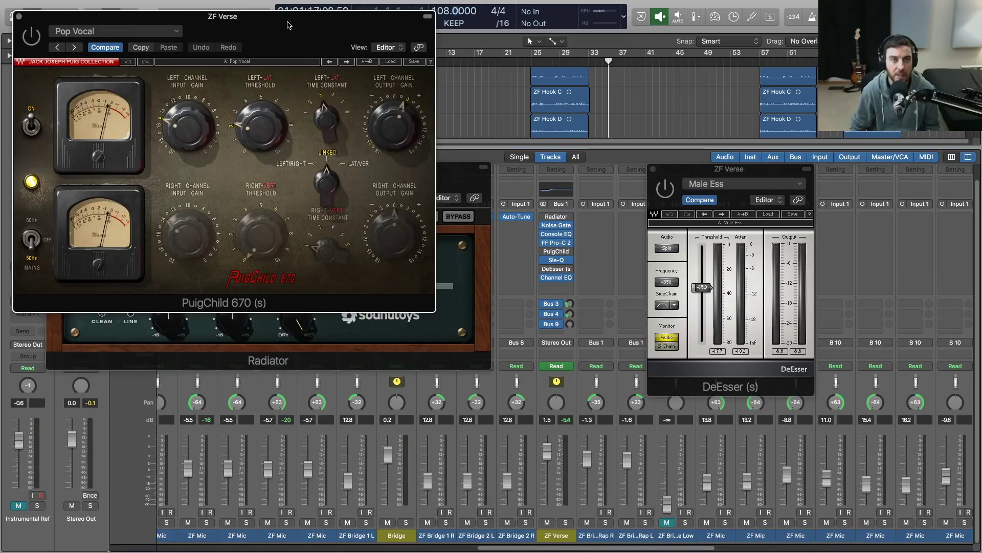
left_click_drag(341, 20, 366, 255)
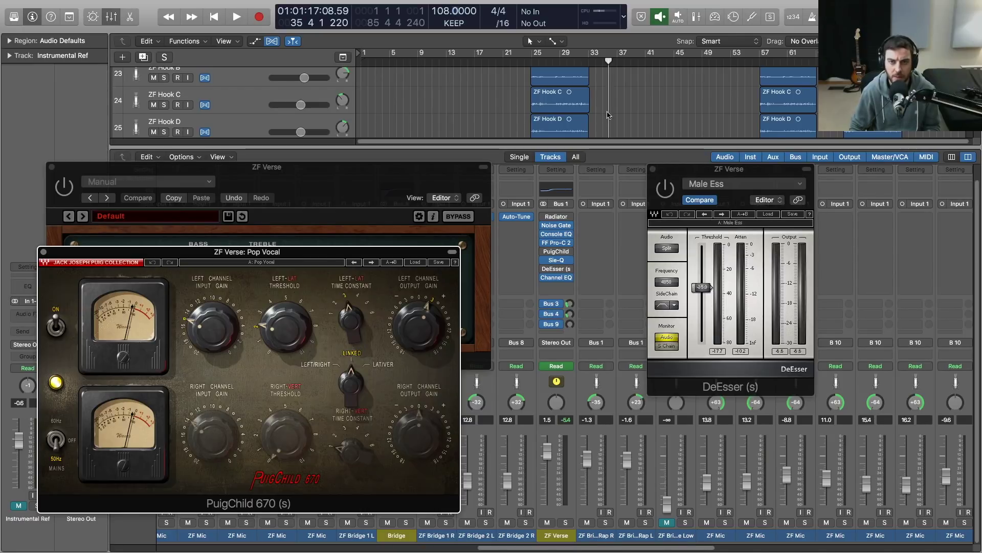
key("space")
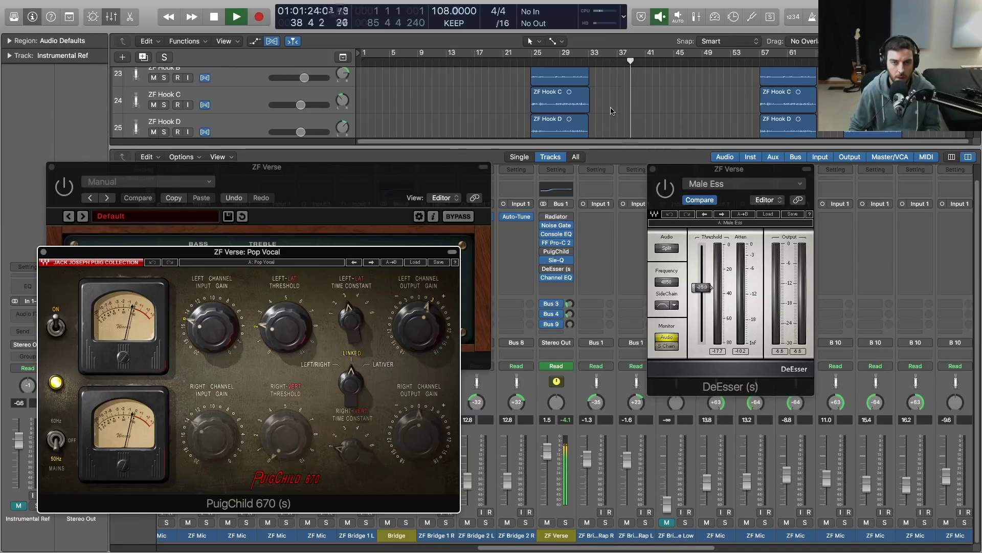
key("space")
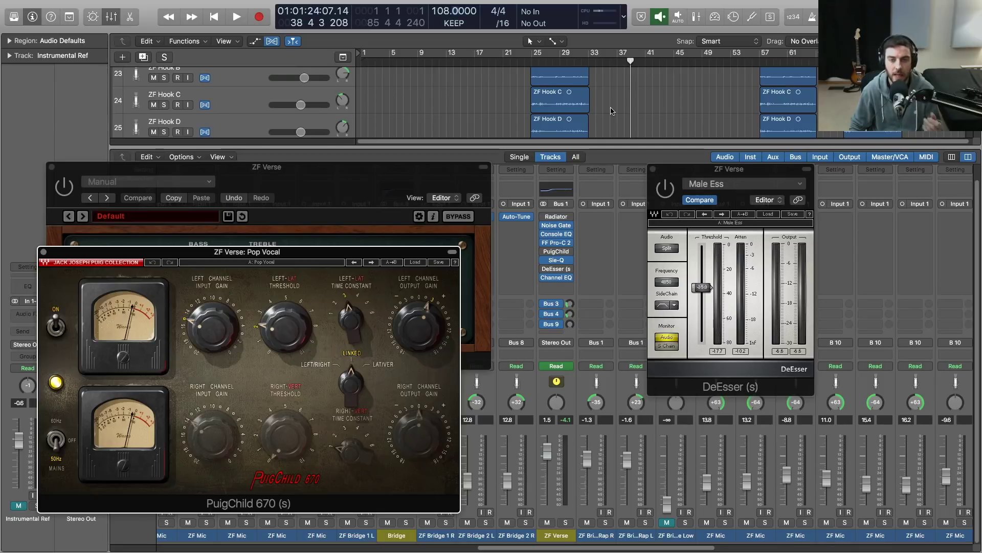
- Turn the Radiator, PuigChild and DeEsser on ZF Verse back on and play the verse for comparison
mouse_move(559, 263)
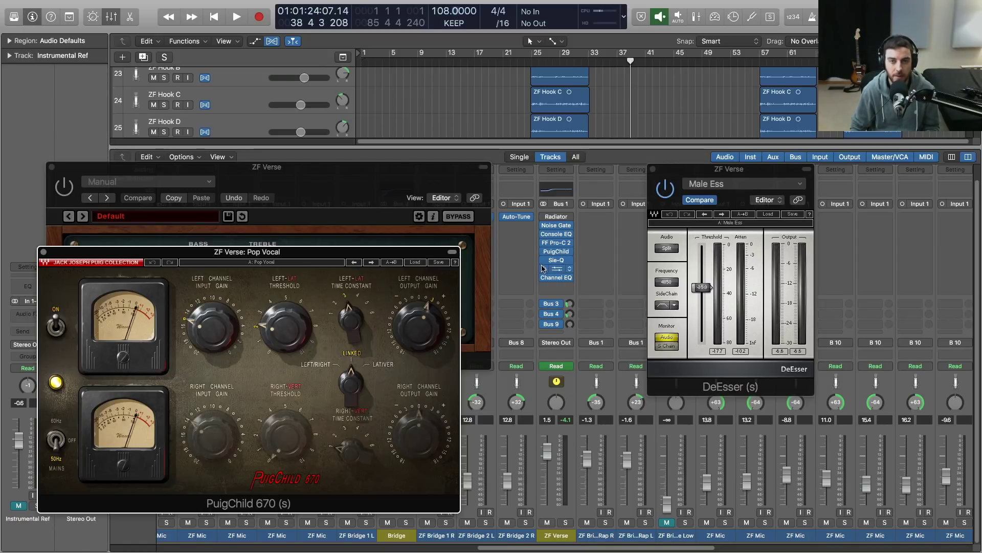
key("space")
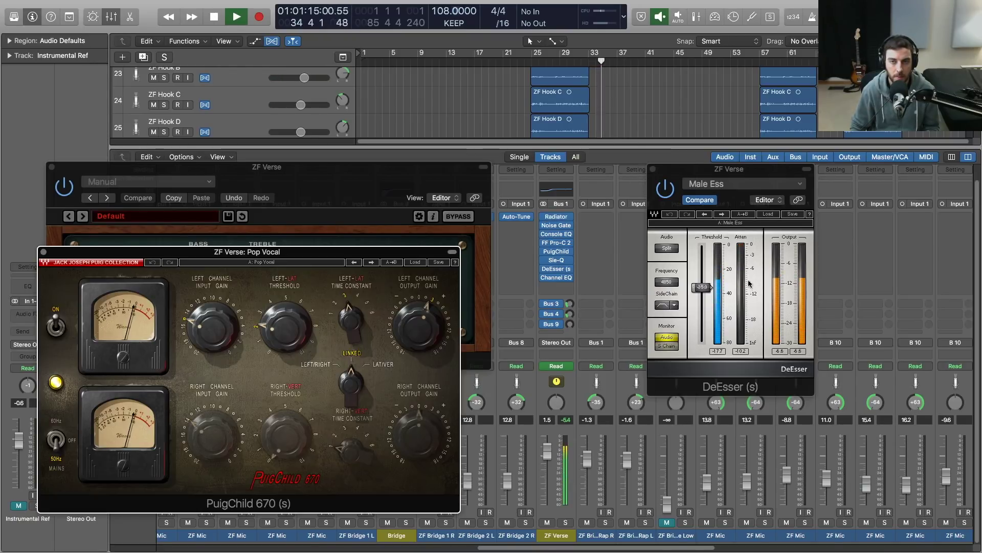
key("space")
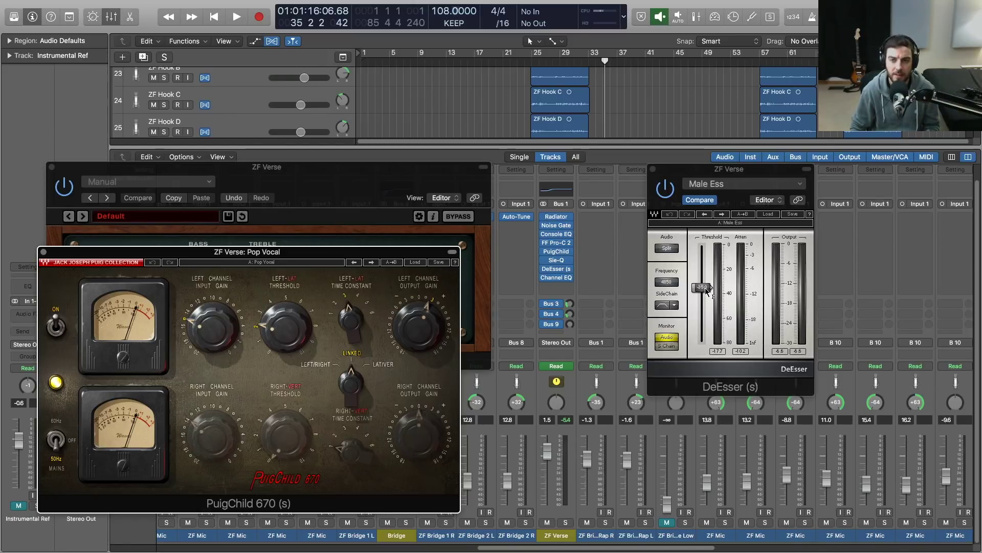
- Raise the DeEsser threshold to 0.0 during playback and restore the stored setting for comparison
key("space")
left_click_drag(704, 289, 705, 247)
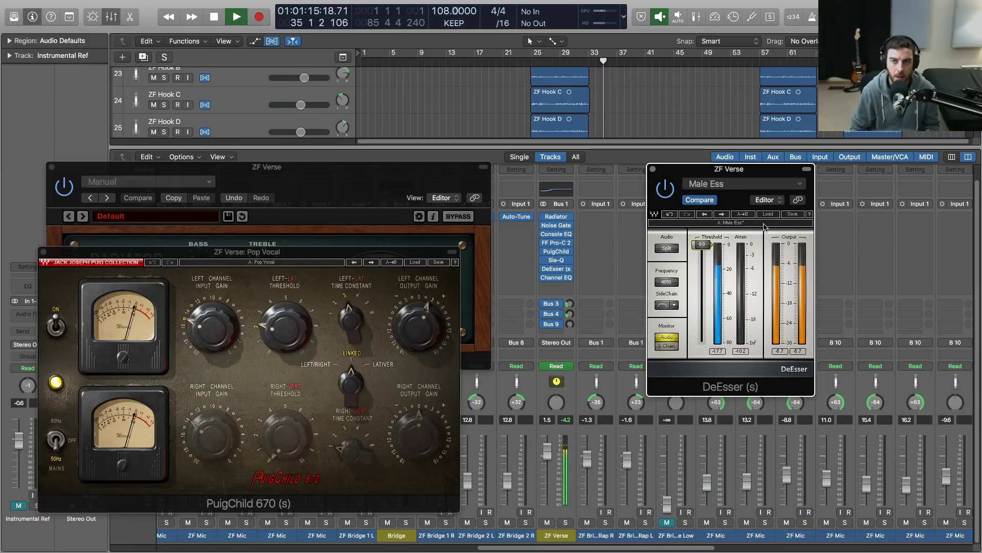
left_click(704, 201)
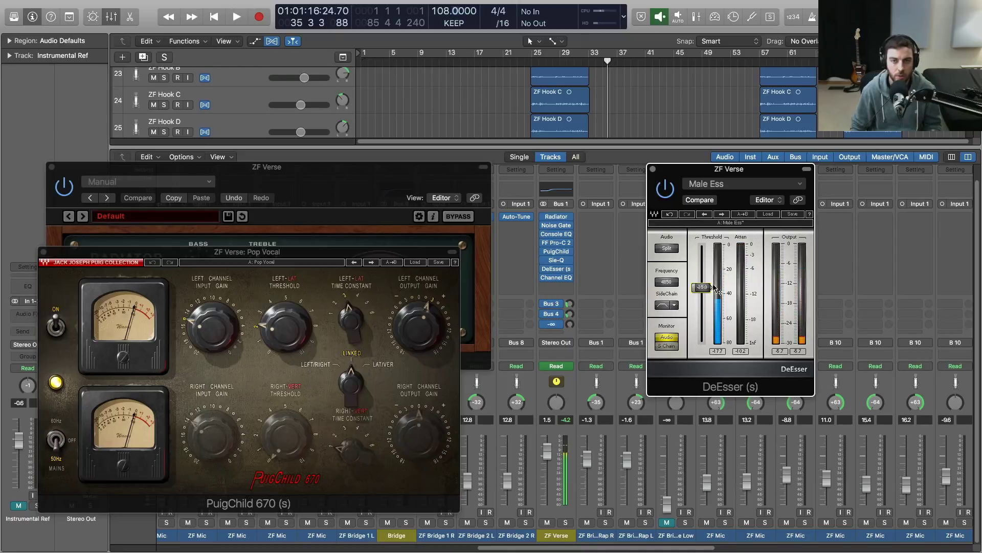
- During playback, lower the DeEsser threshold to its minimum, bring it partway up, and restore the stored setting
key("space")
left_click_drag(706, 290, 704, 342)
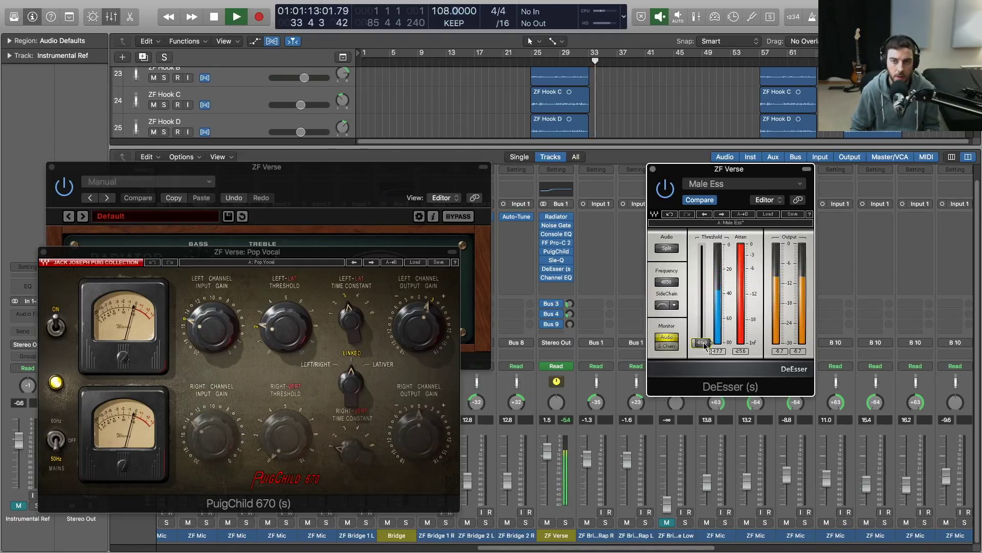
left_click_drag(704, 343, 704, 313)
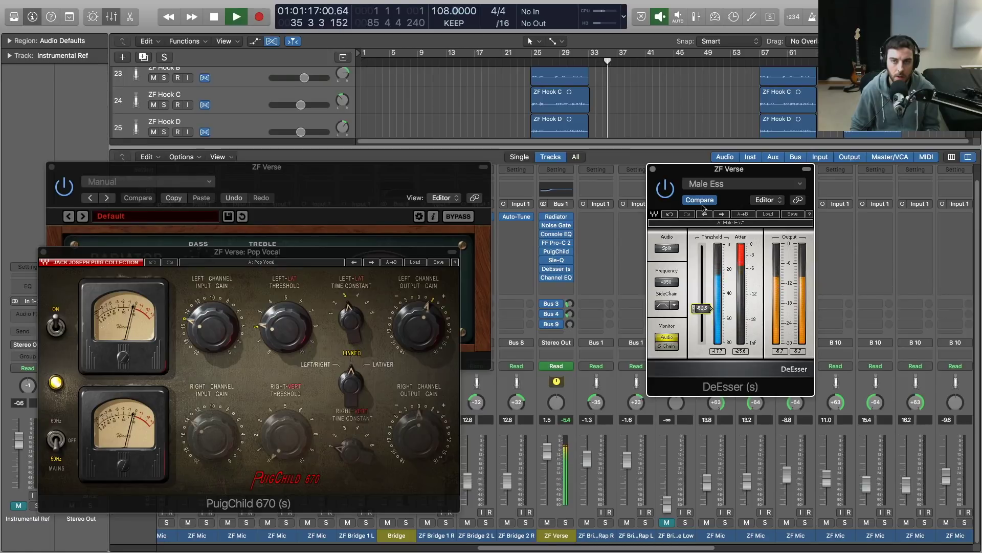
key("space")
left_click(707, 205)
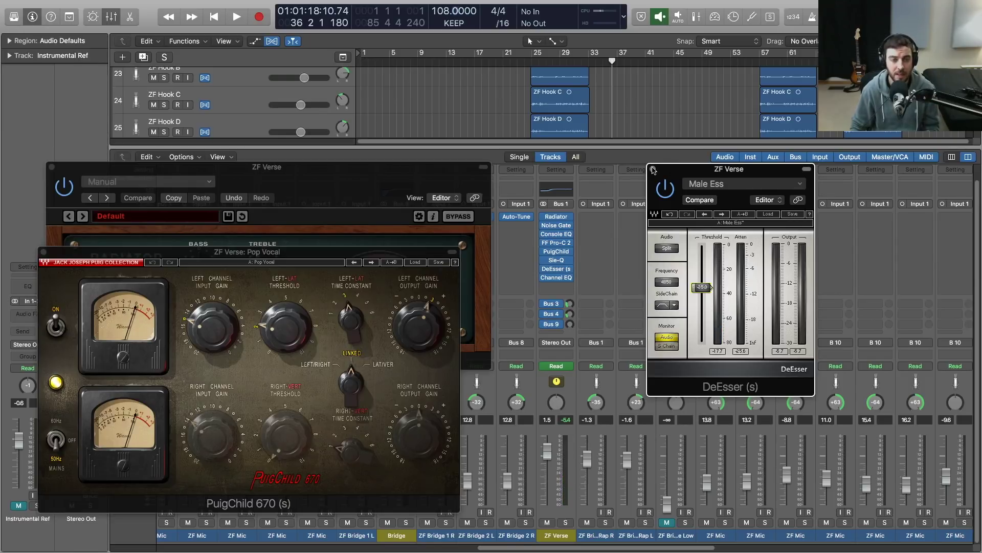
- Close the DeEsser, PuigChild and Radiator windows of ZF Verse and the Compressor window of the Bass channel
left_click(653, 169)
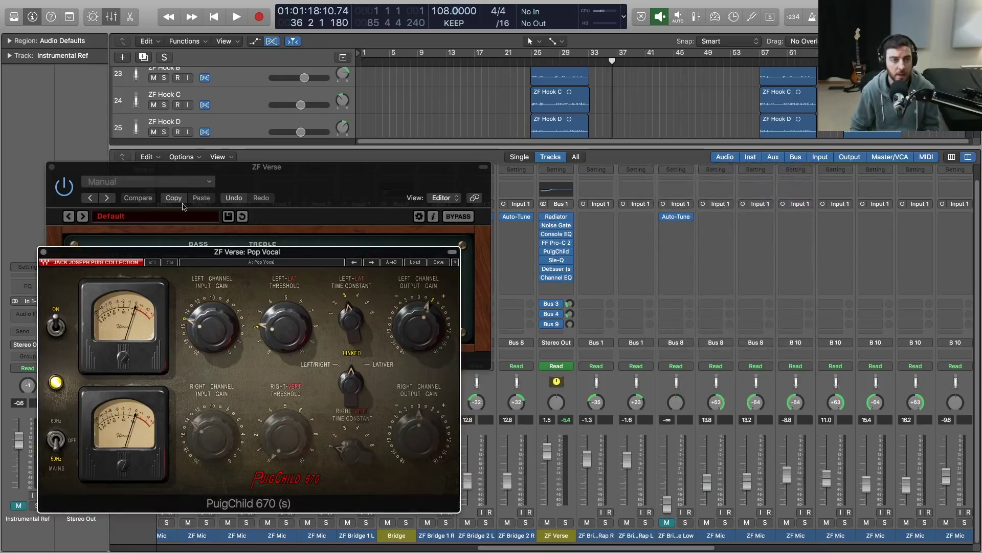
left_click_drag(128, 254, 563, 199)
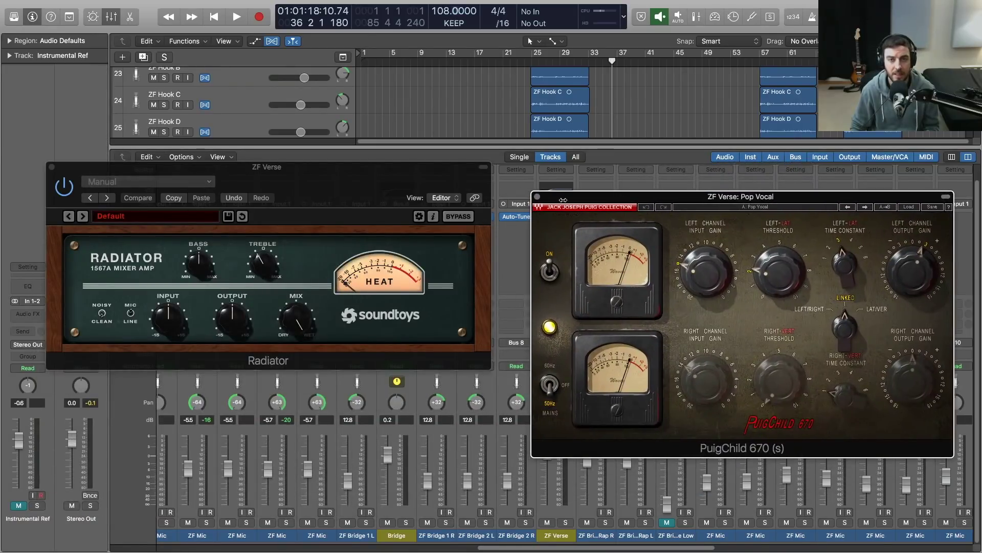
left_click(537, 198)
left_click_drag(420, 170, 424, 183)
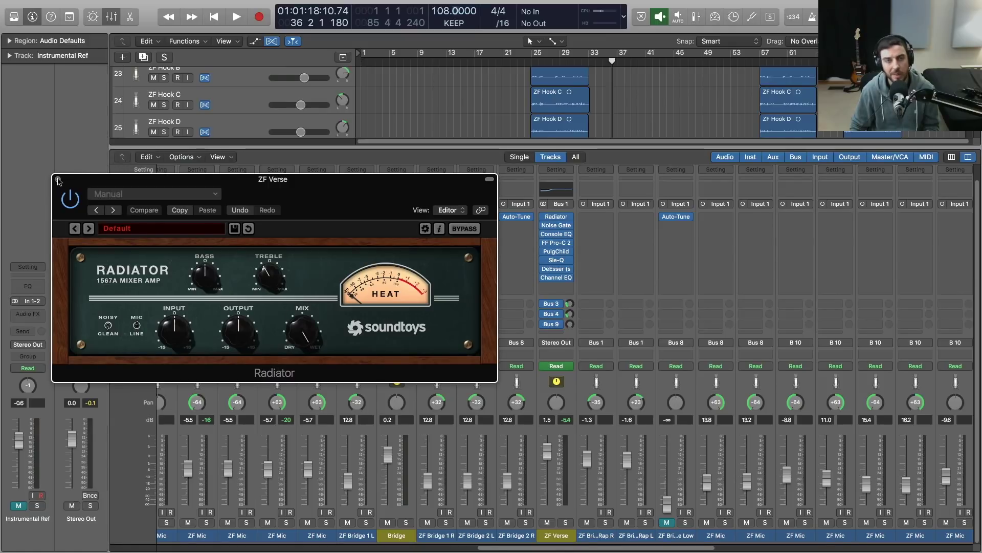
left_click(58, 180)
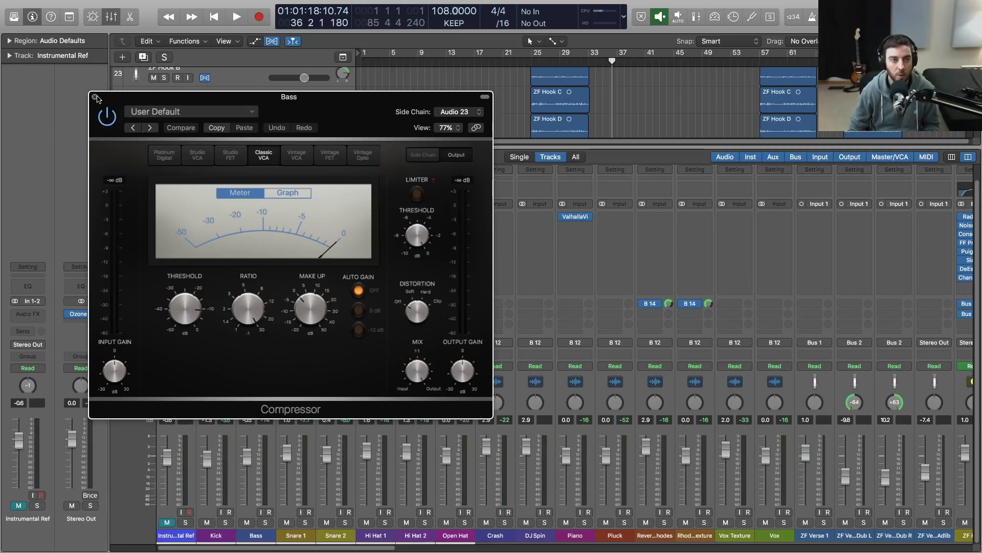
left_click(95, 97)
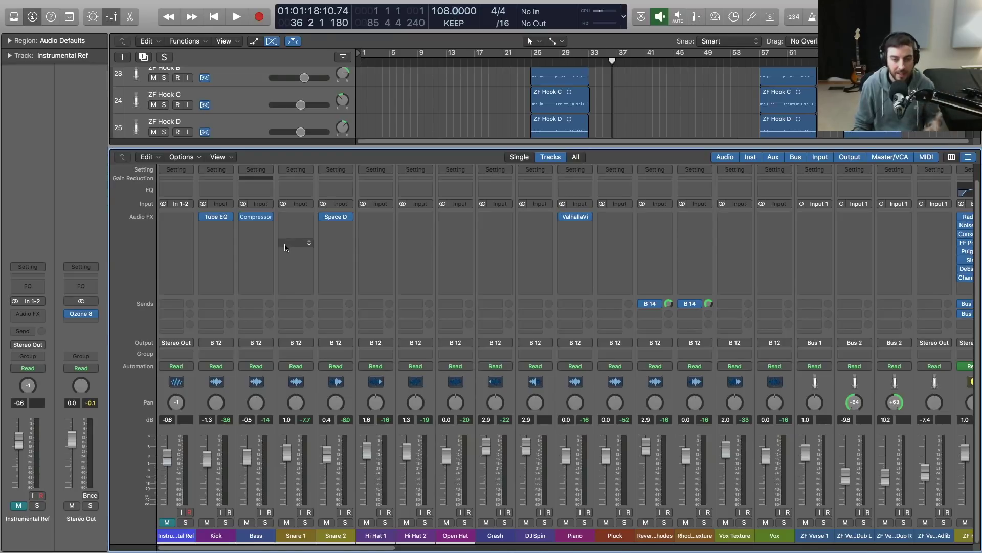
- Move the playhead to bar 36 and select the Snare 1 and Snare 2 channel strips together
left_click(423, 65)
left_click_drag(423, 65, 610, 64)
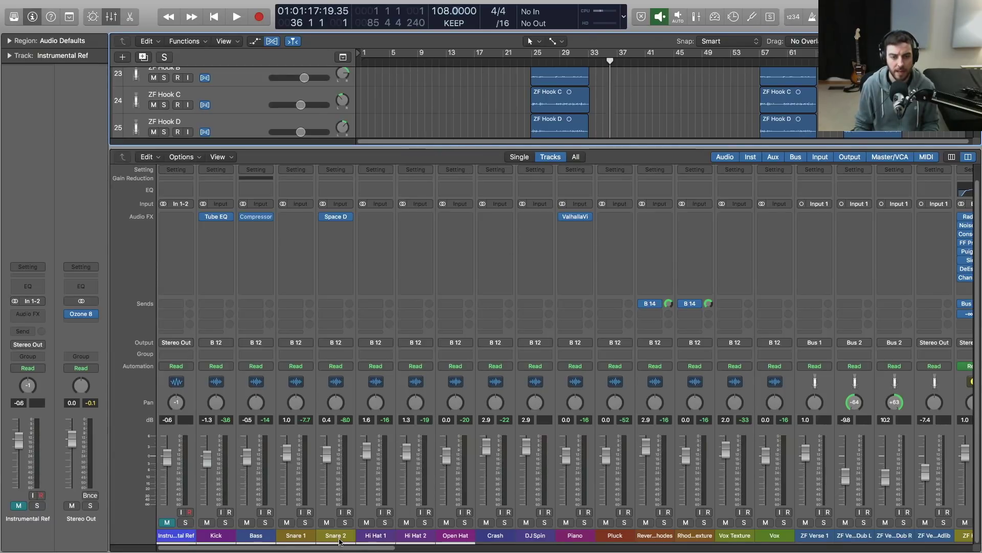
left_click_drag(338, 537, 296, 539)
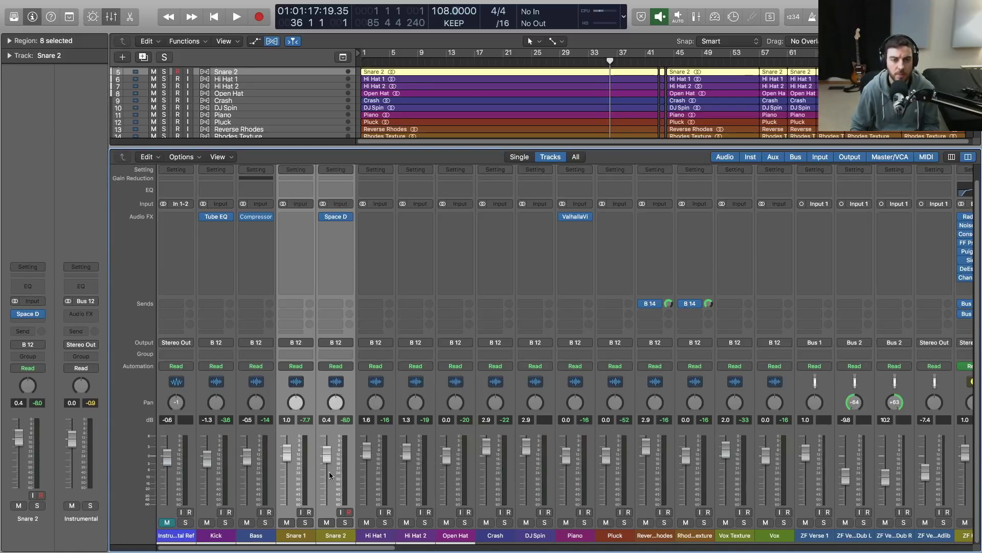
- Play the song from bar 36 and solo the Instrumental bus to hear the snares in the beat
key("space")
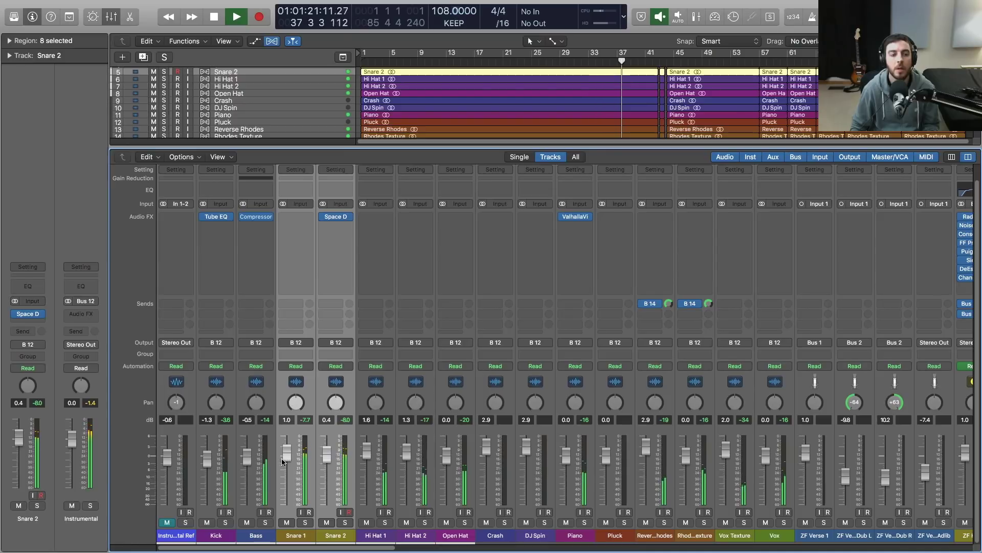
key("s")
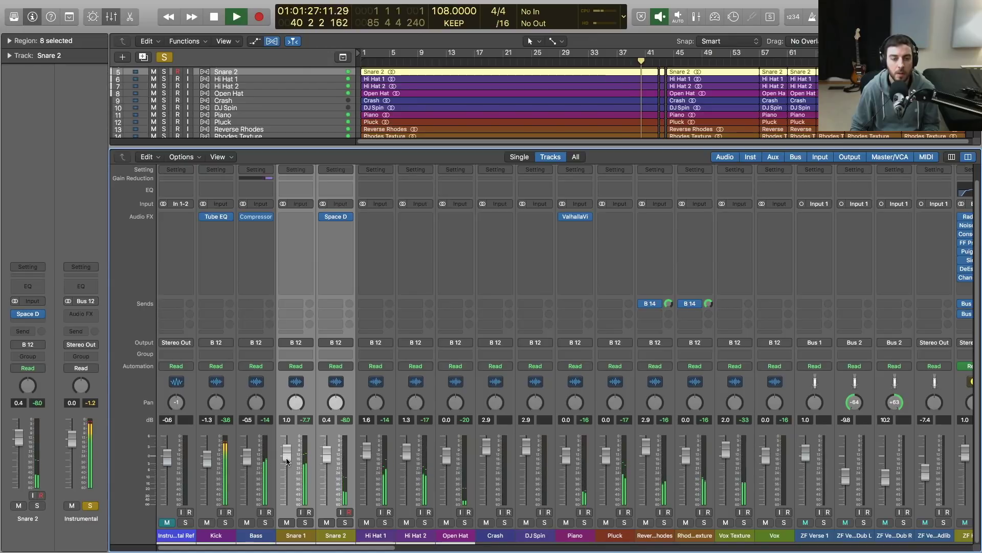
key("space")
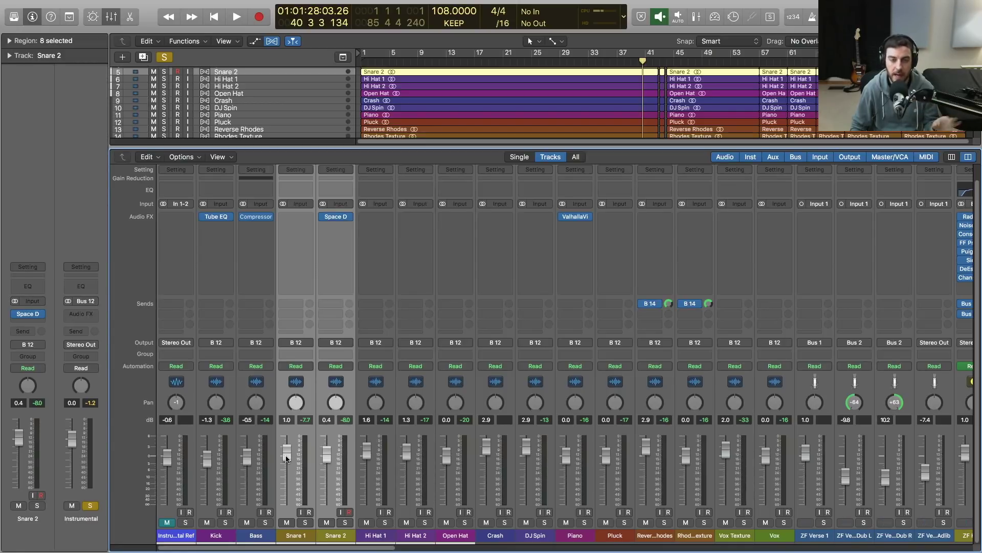
- Raise the selected snare faders together to 4.0 dB on Snare 1 and 3.4 dB on Snare 2, and audition them
left_click_drag(287, 459, 285, 449)
key("space")
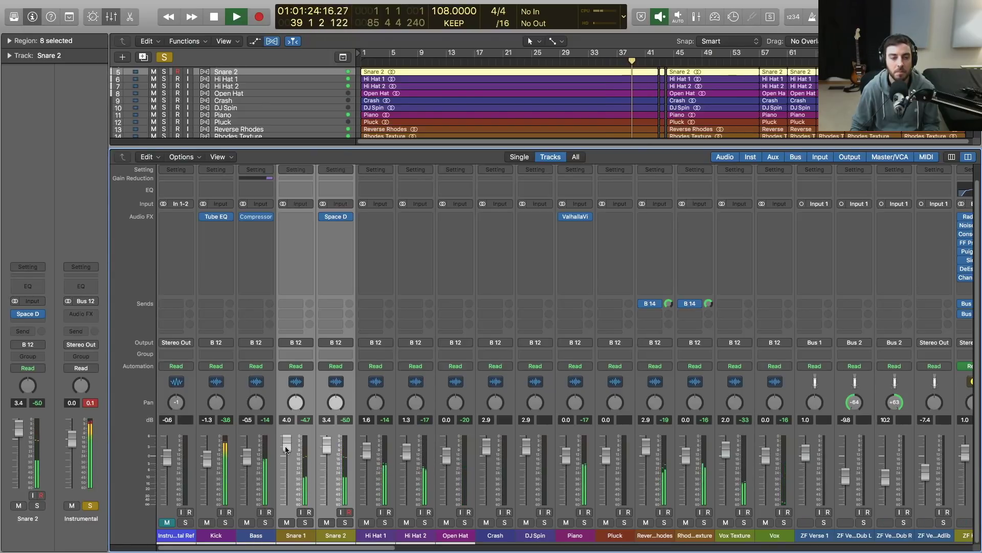
key("space")
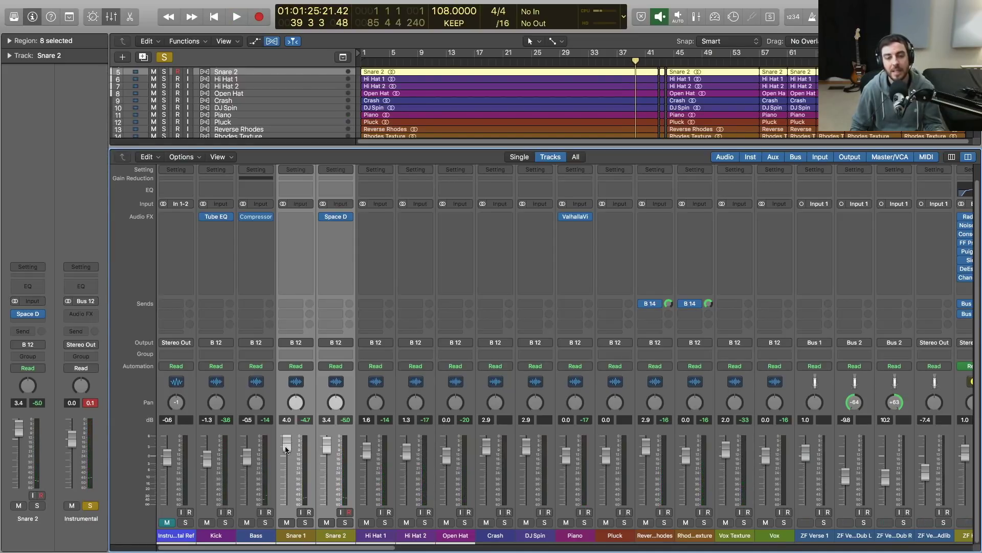
- Toggle the Instrumental solo off and on, and lower the selected snare faders together, with Snare 2 at 0.4 dB
key("ctrl+alt+super+s")
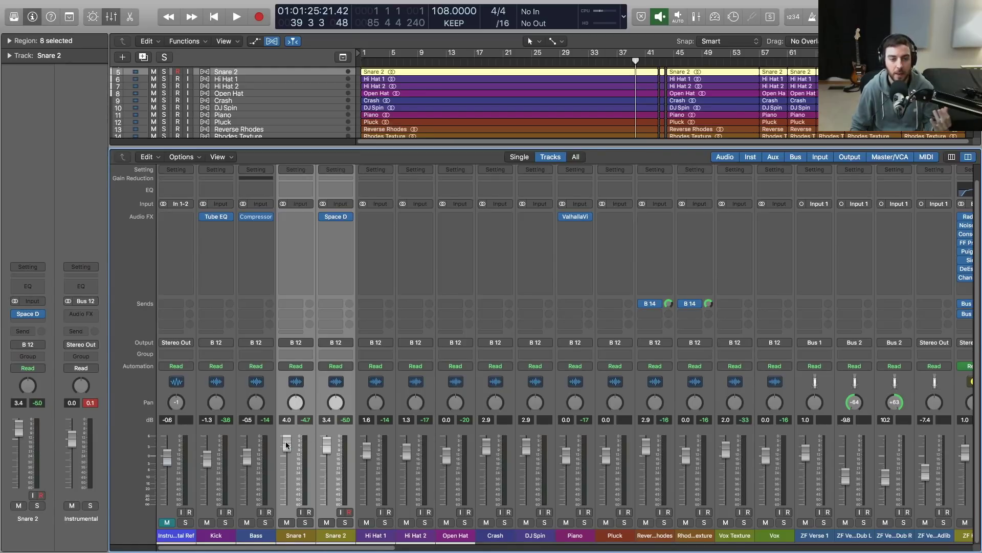
key("ctrl+alt+super+s")
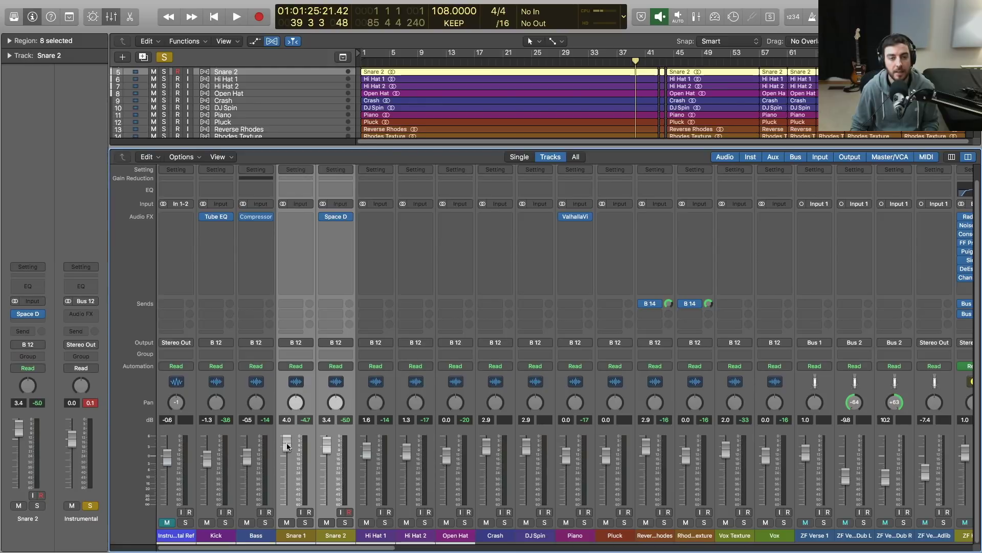
left_click_drag(287, 445, 287, 455)
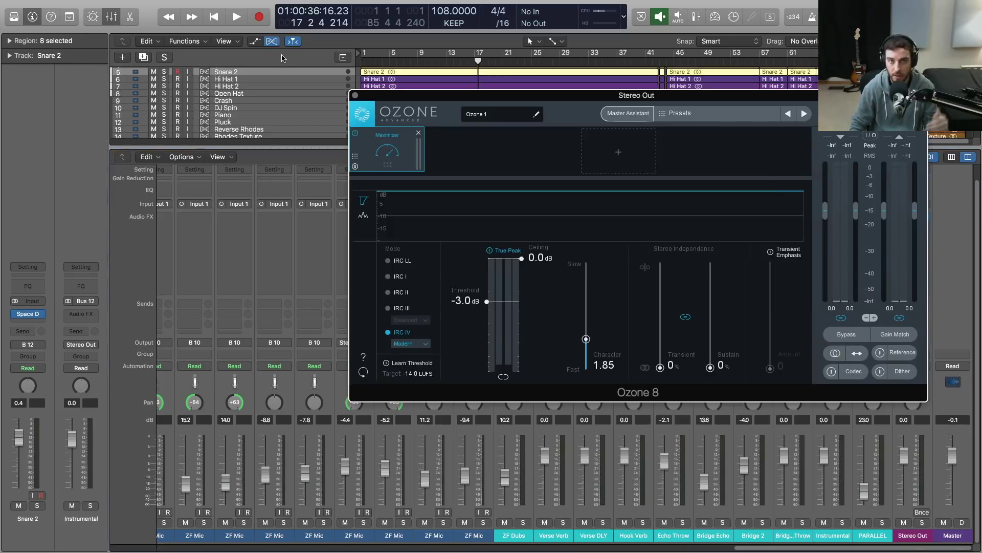
- Examine the complete Ozone 8 module chain on the Stereo Out and the mixer's other channel strips
left_click_drag(404, 96, 310, 101)
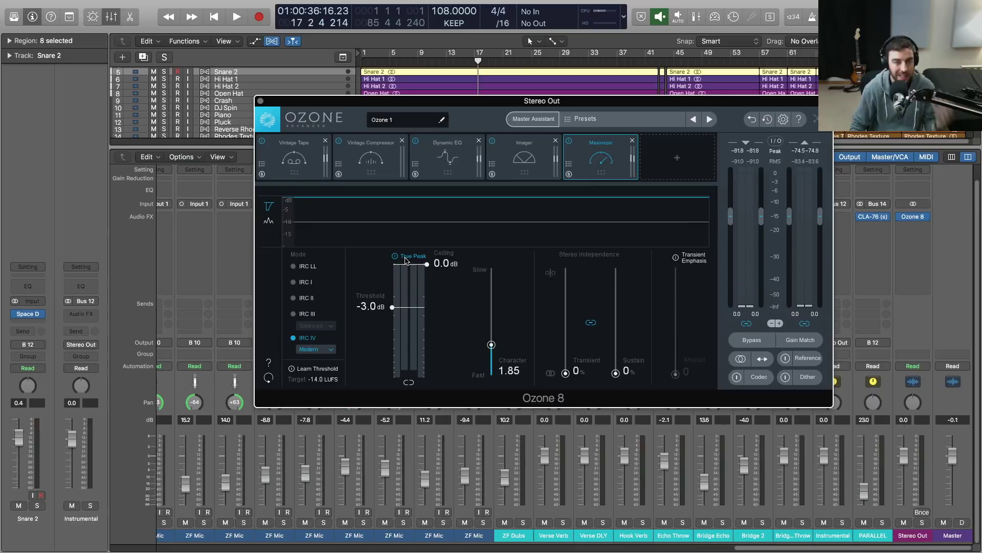
left_click(260, 105)
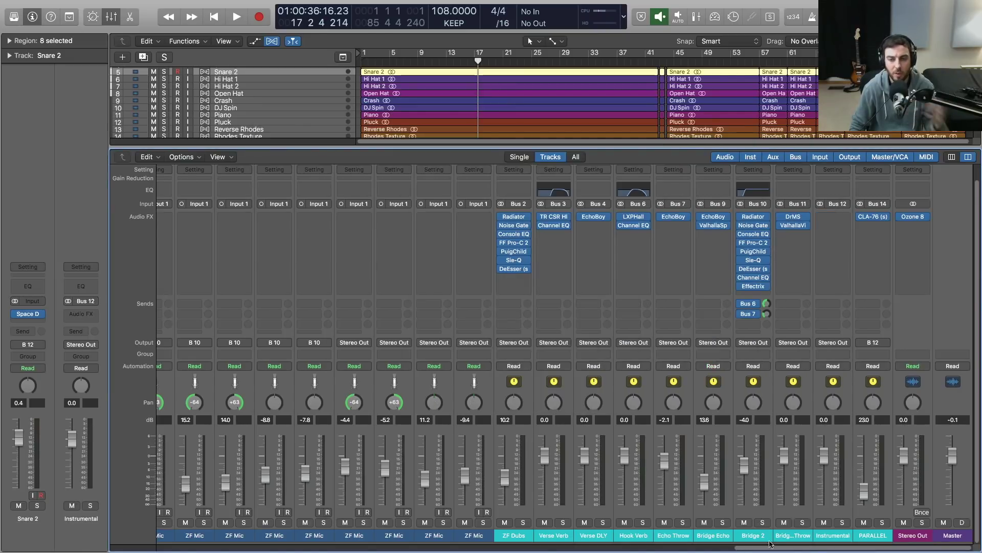
scroll(683, 535, "left", 10)
left_click_drag(683, 547, 508, 546)
scroll(826, 444, "right", 15)
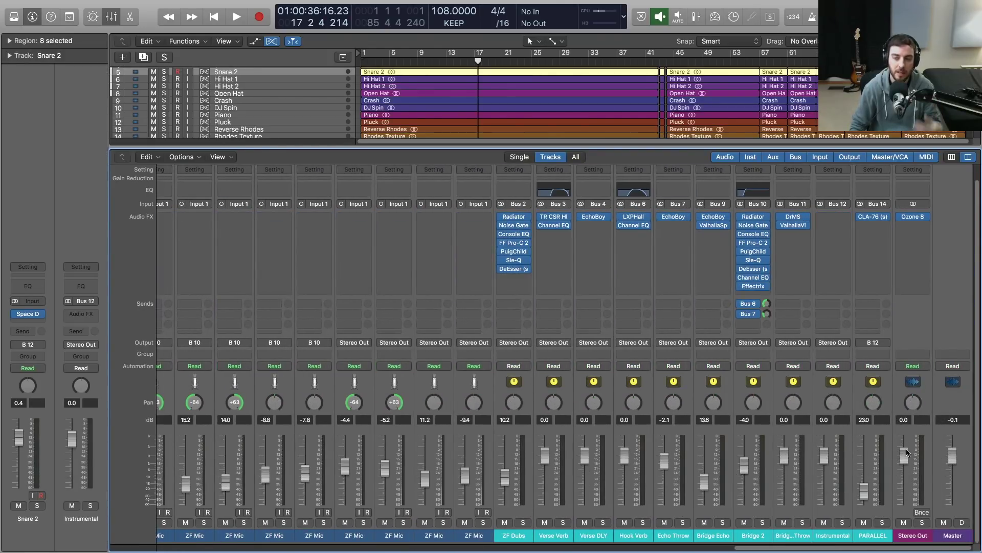
mouse_move(912, 220)
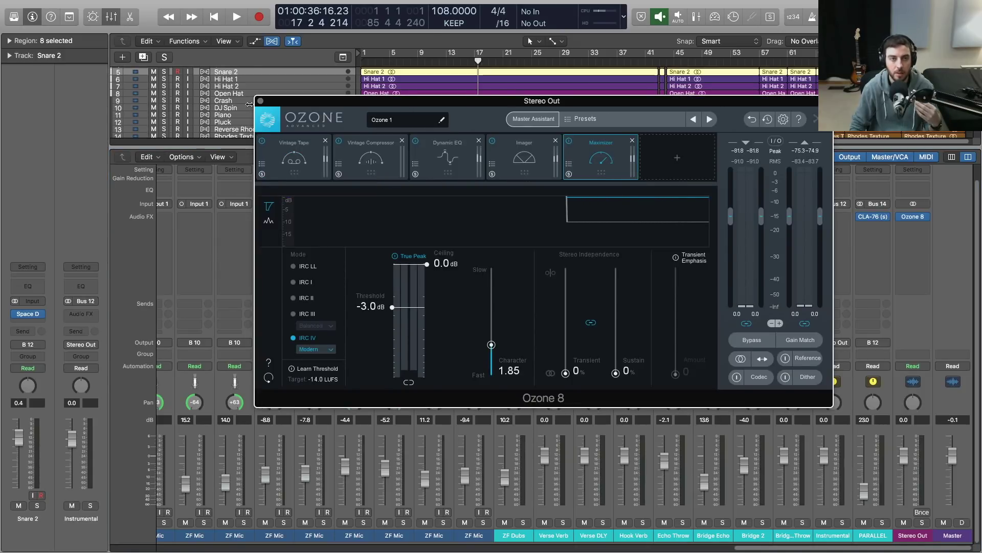
left_click(261, 101)
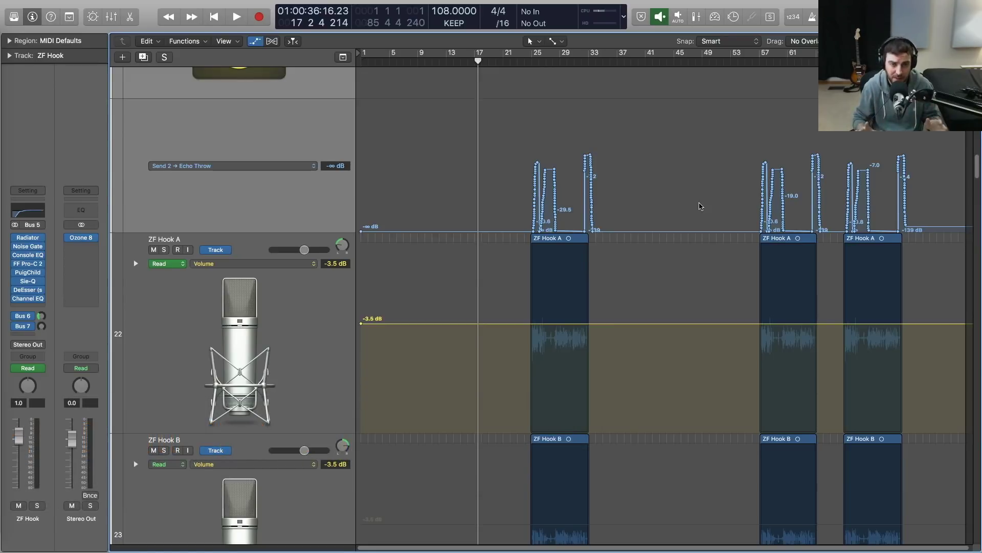
- Hide the track automation to view the full arrangement, and briefly toggle the mixer
key("a")
key("z")
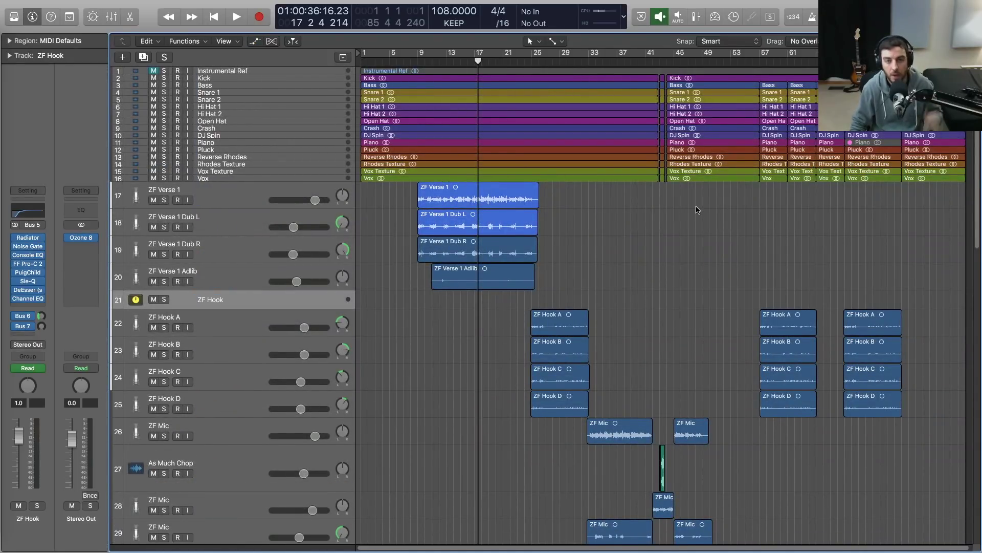
key("x")
left_click_drag(566, 551, 595, 552)
key("x")
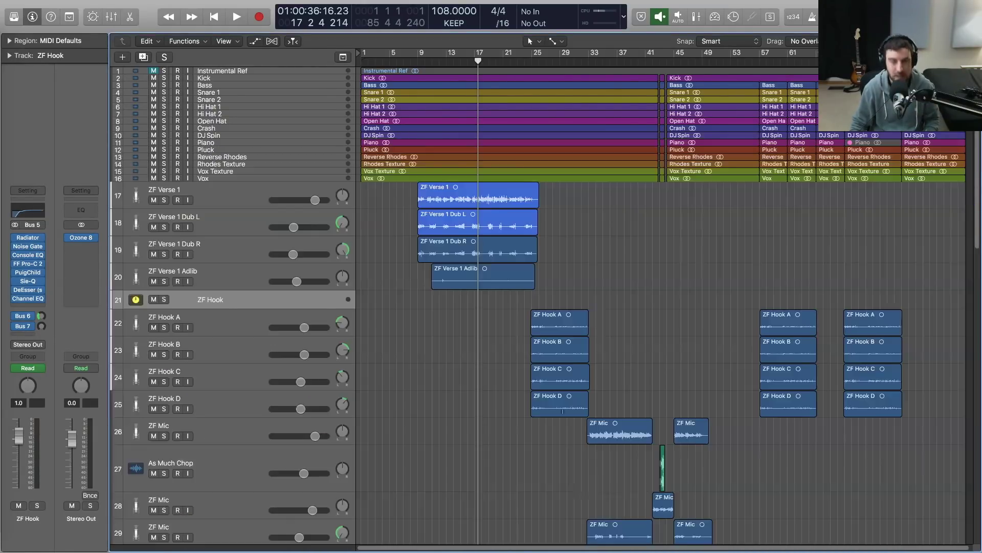
- Show the track automation and expand ZF Hook's lanes to examine its Send 2 → Echo Throw automation
key("a")
scroll(391, 283, "up", 3)
scroll(391, 282, "down", 2)
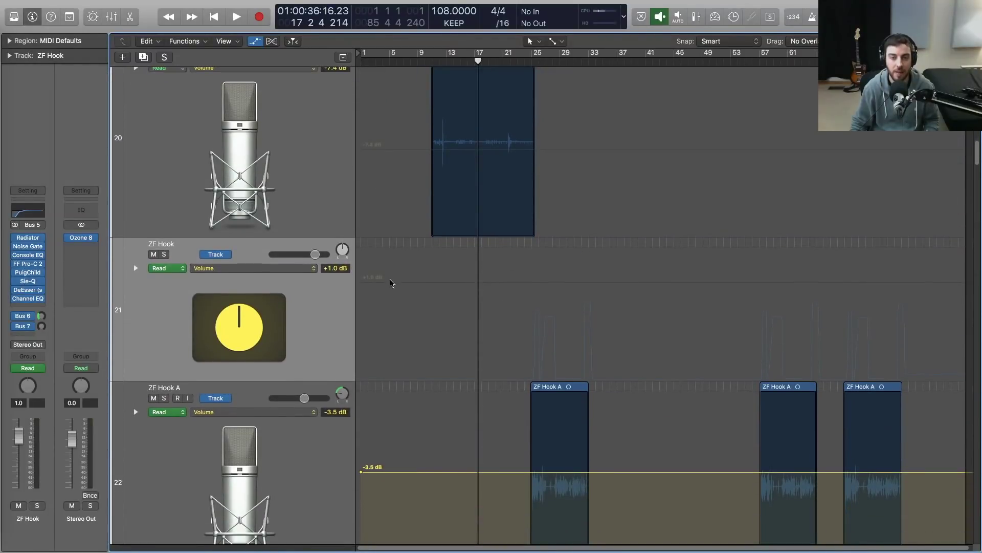
left_click(136, 267)
scroll(591, 300, "down", 3)
scroll(592, 299, "down", 1)
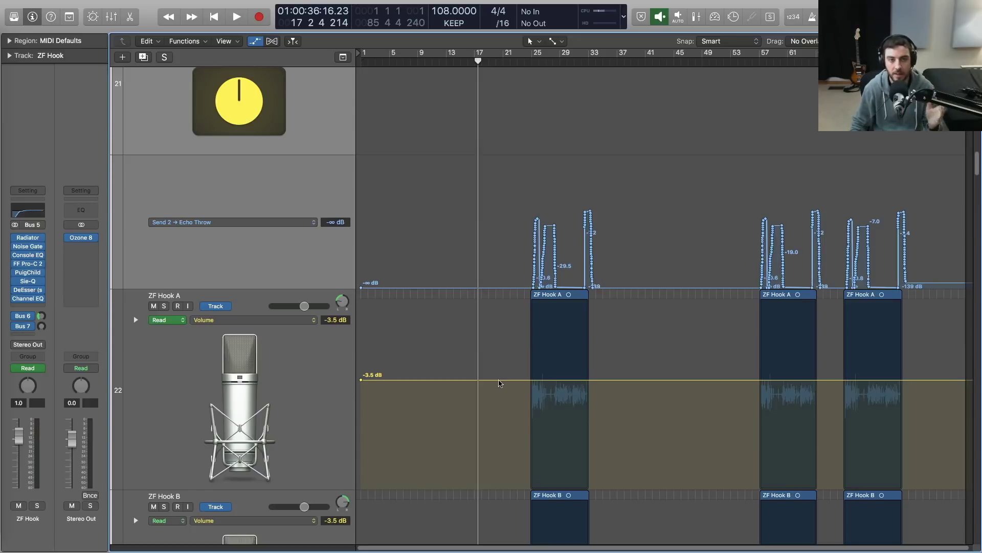
- Try a short volume automation change at the start of the first ZF Hook A region, and remove it
left_click_drag(533, 380, 538, 378)
key("Delete")
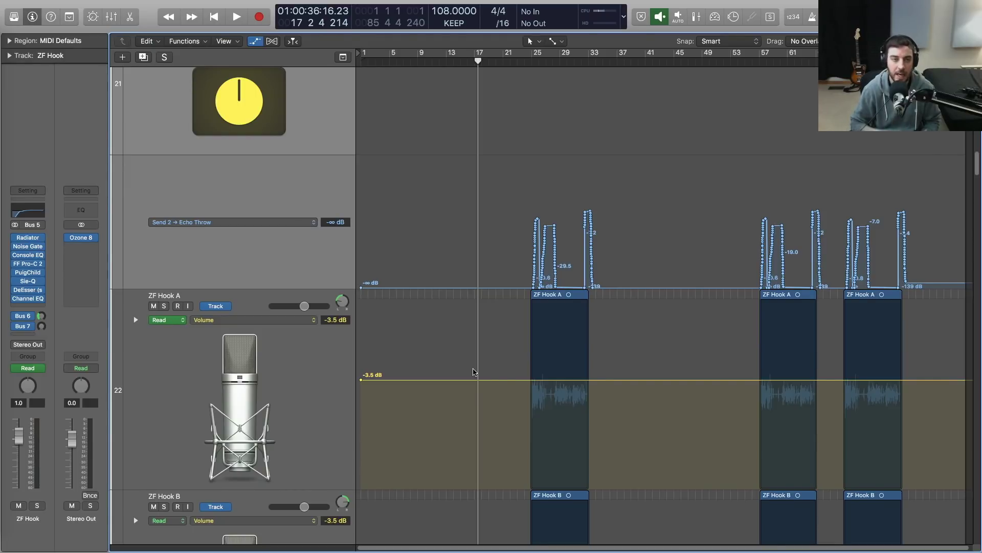
scroll(490, 366, "up", 1)
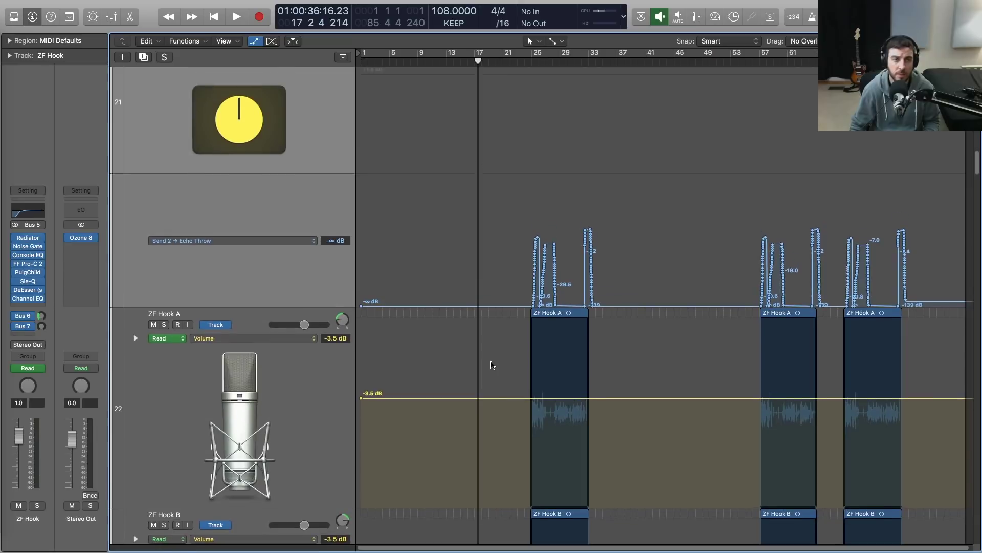